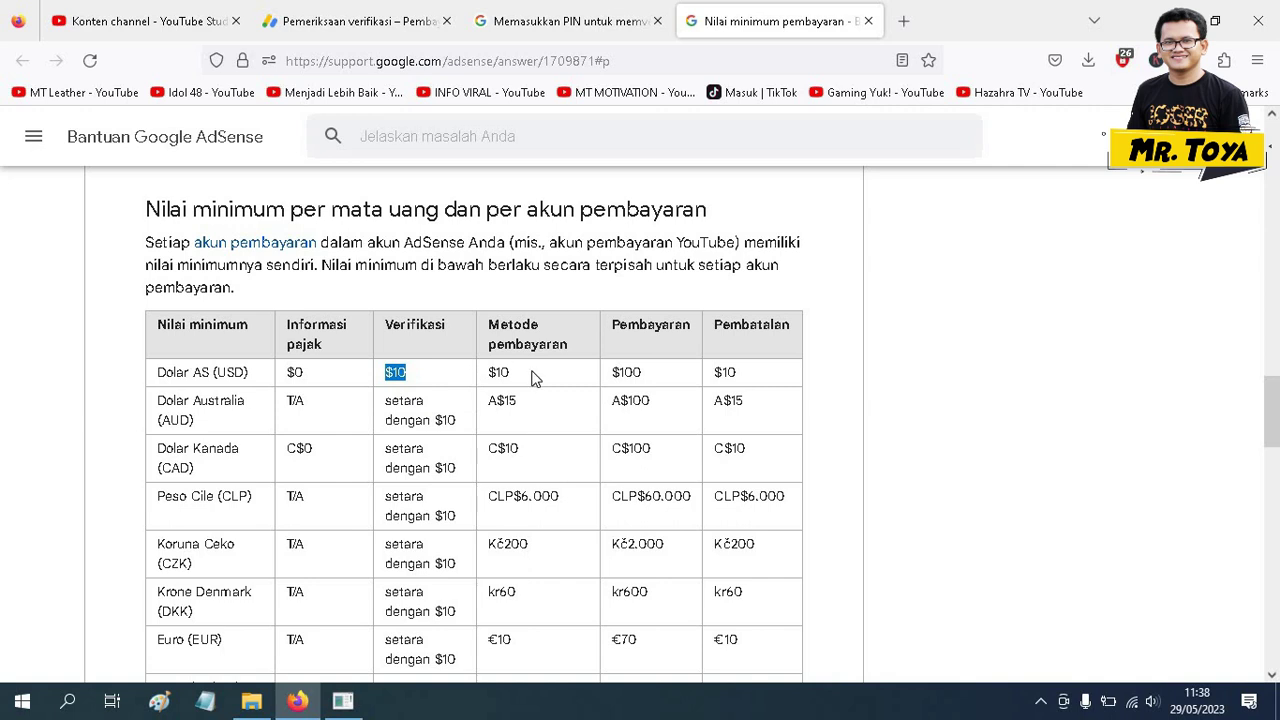
Review the payment method and payment thresholds in the US dollar row of the minimum payment table.
left_click_drag(511, 372, 485, 375)
left_click_drag(620, 326, 620, 360)
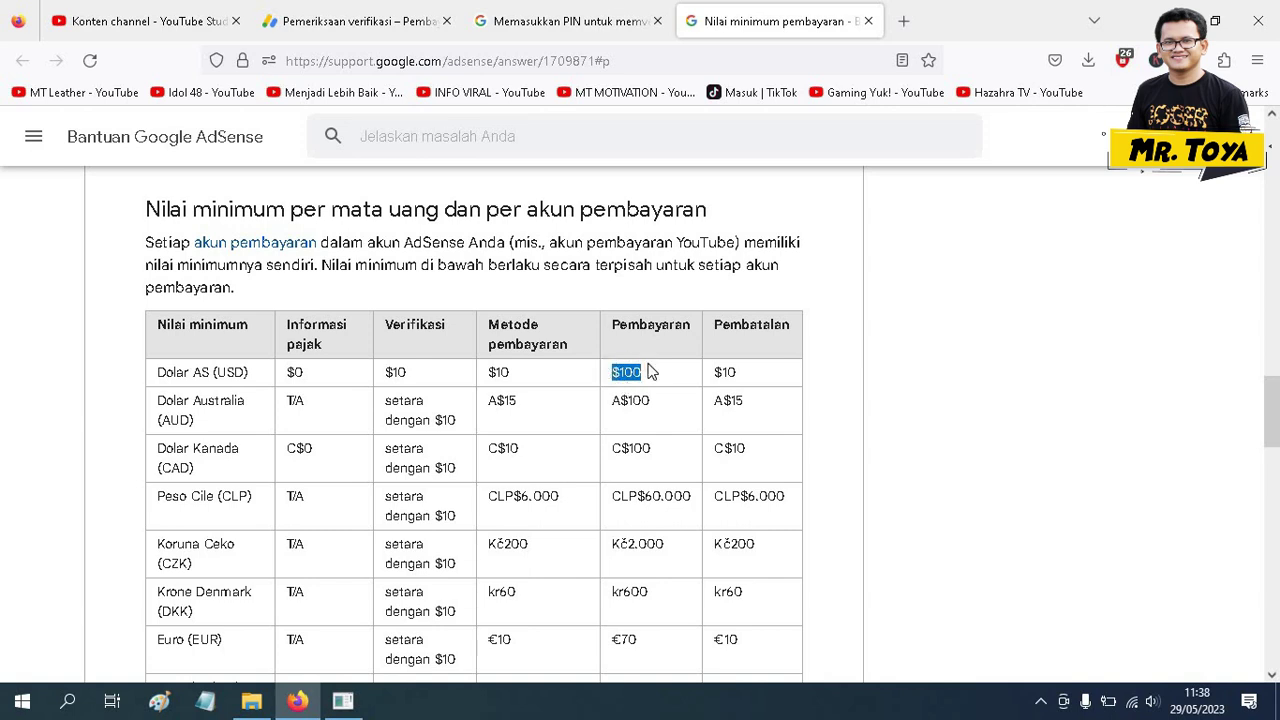
left_click(590, 390)
Find the Rupiah Indonesia (IDR) row and review its verification, payment method and payment thresholds.
scroll(203, 343, "down", 3)
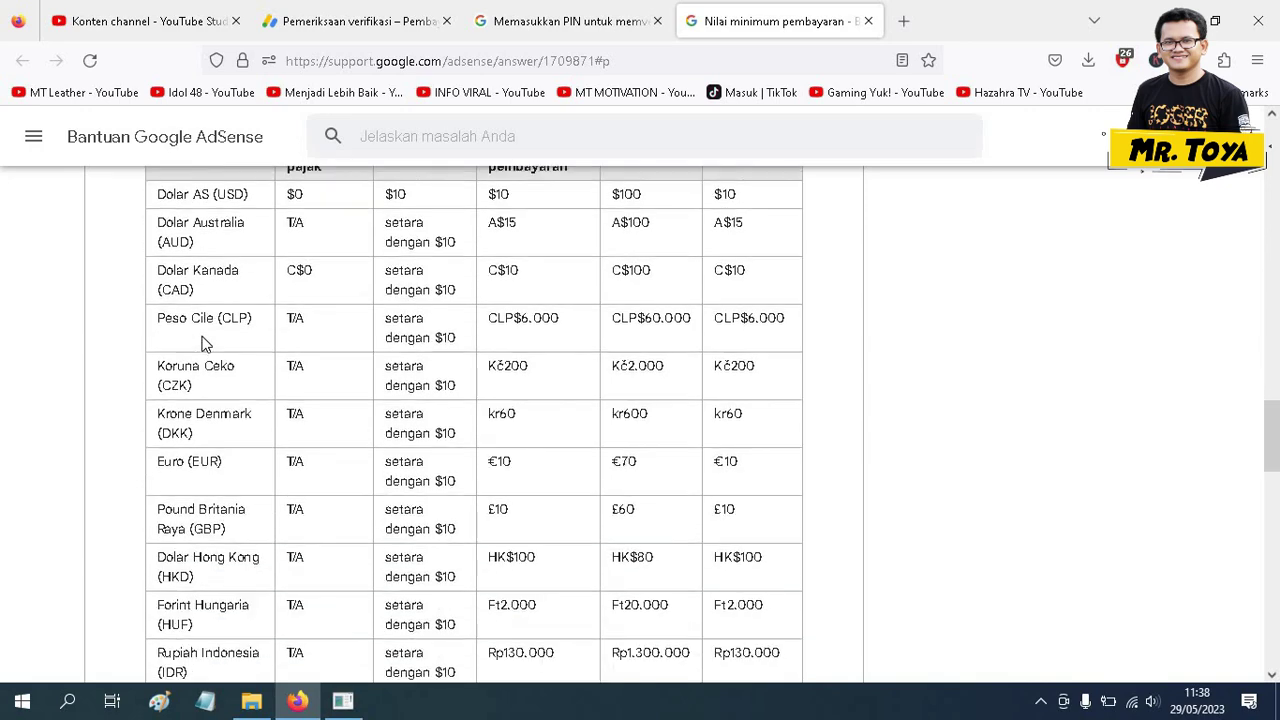
scroll(203, 343, "down", 2)
scroll(203, 343, "down", 3)
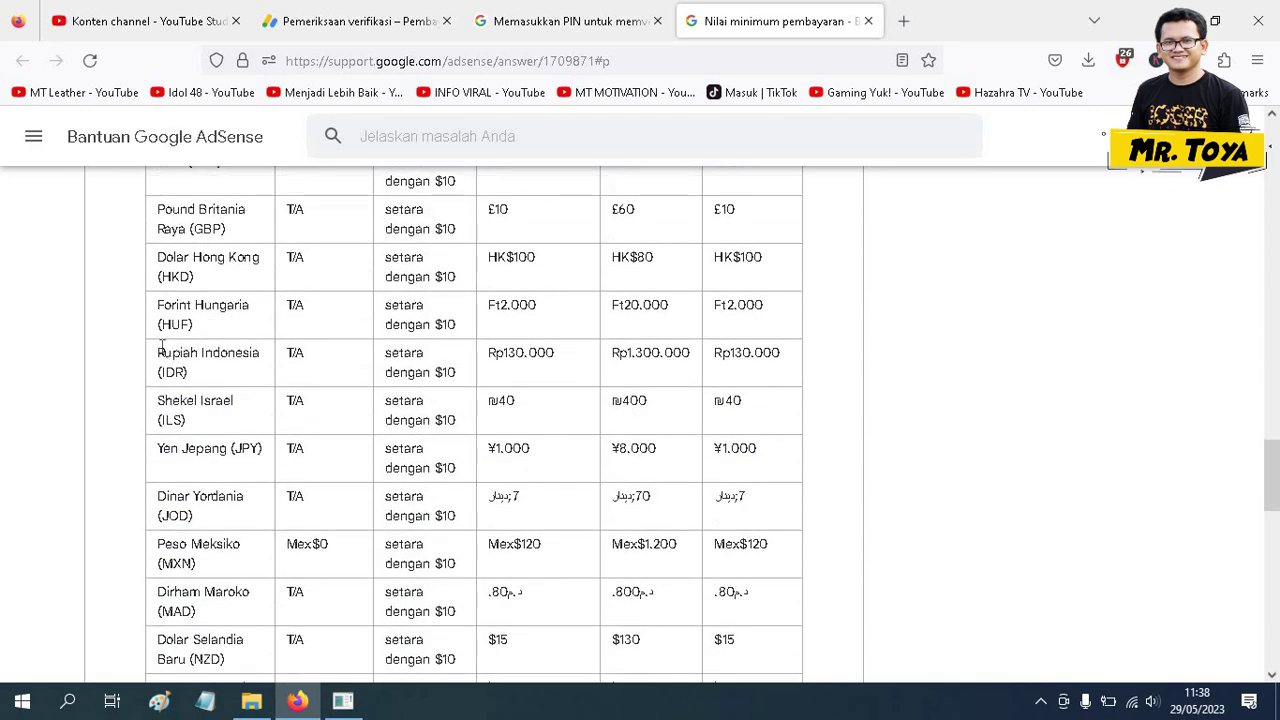
left_click_drag(157, 352, 245, 390)
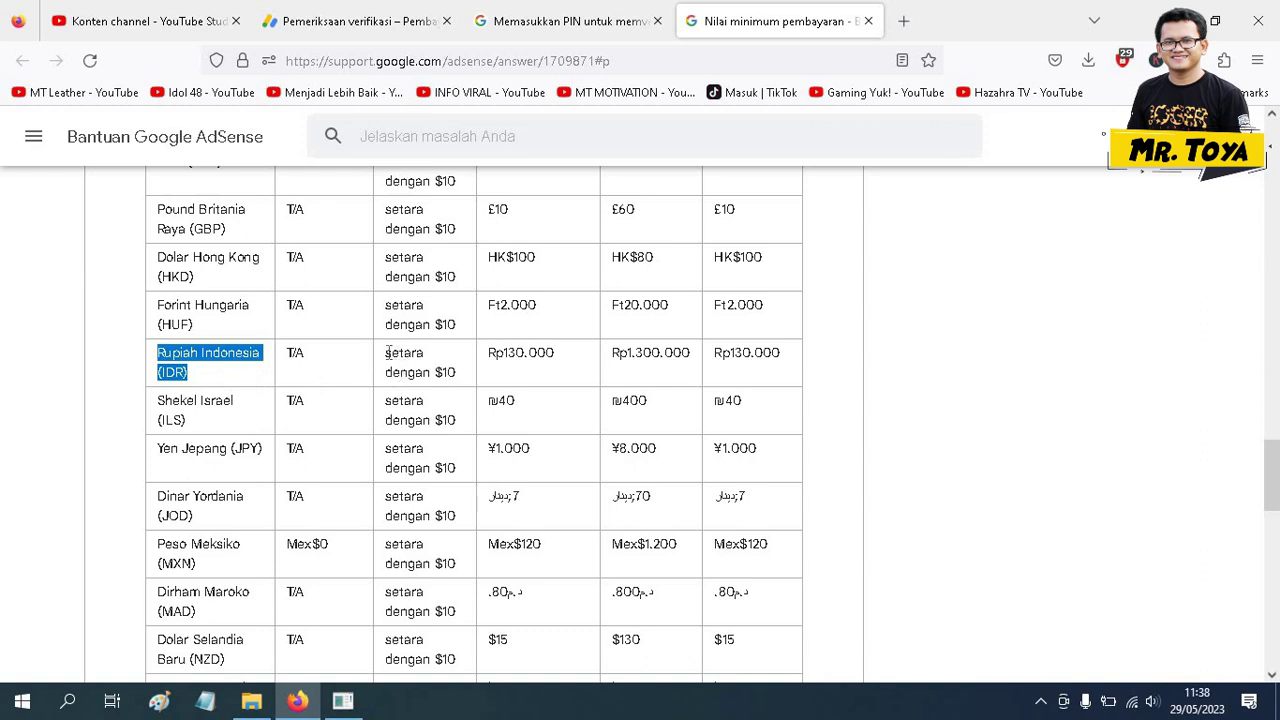
left_click_drag(386, 352, 456, 372)
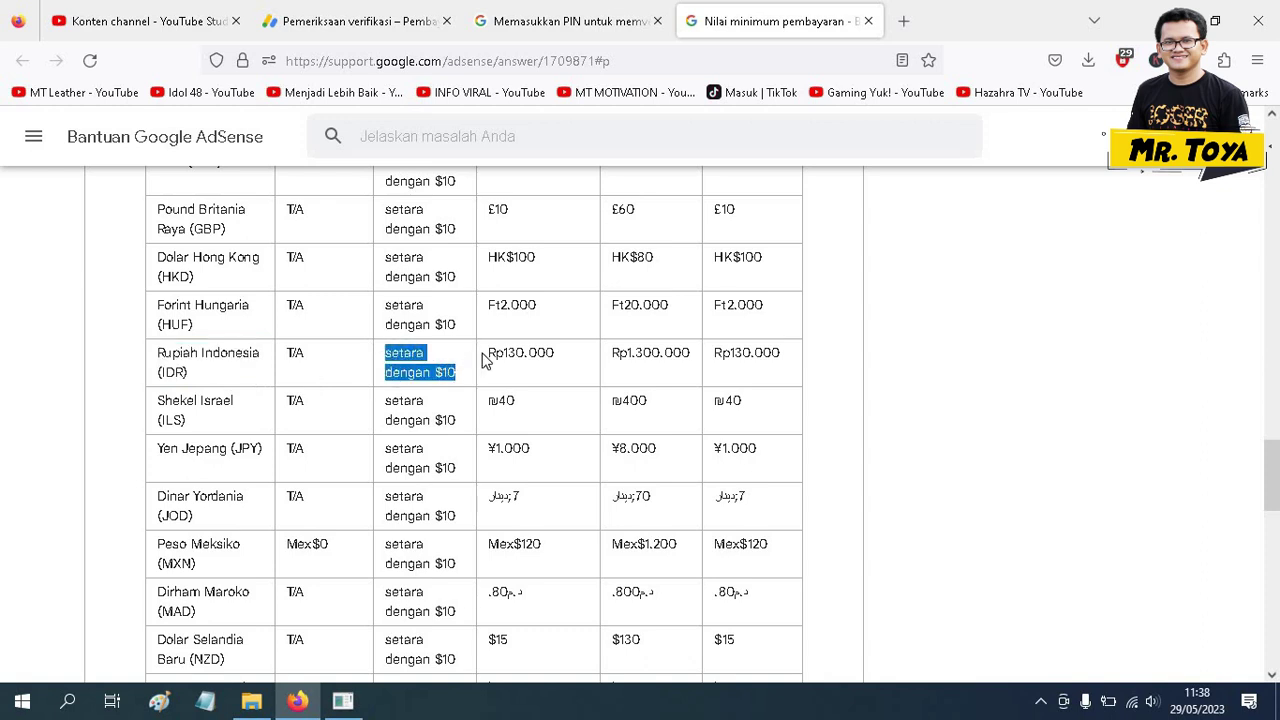
left_click_drag(488, 352, 560, 363)
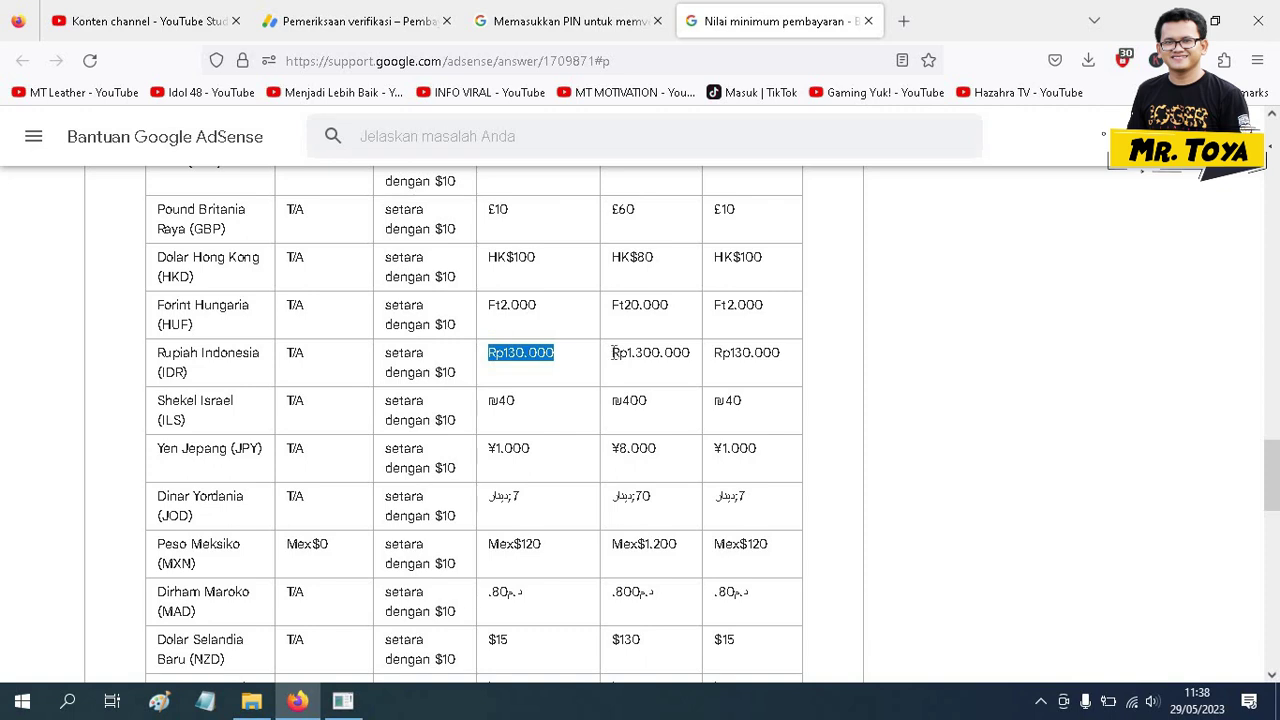
left_click_drag(612, 354, 641, 387)
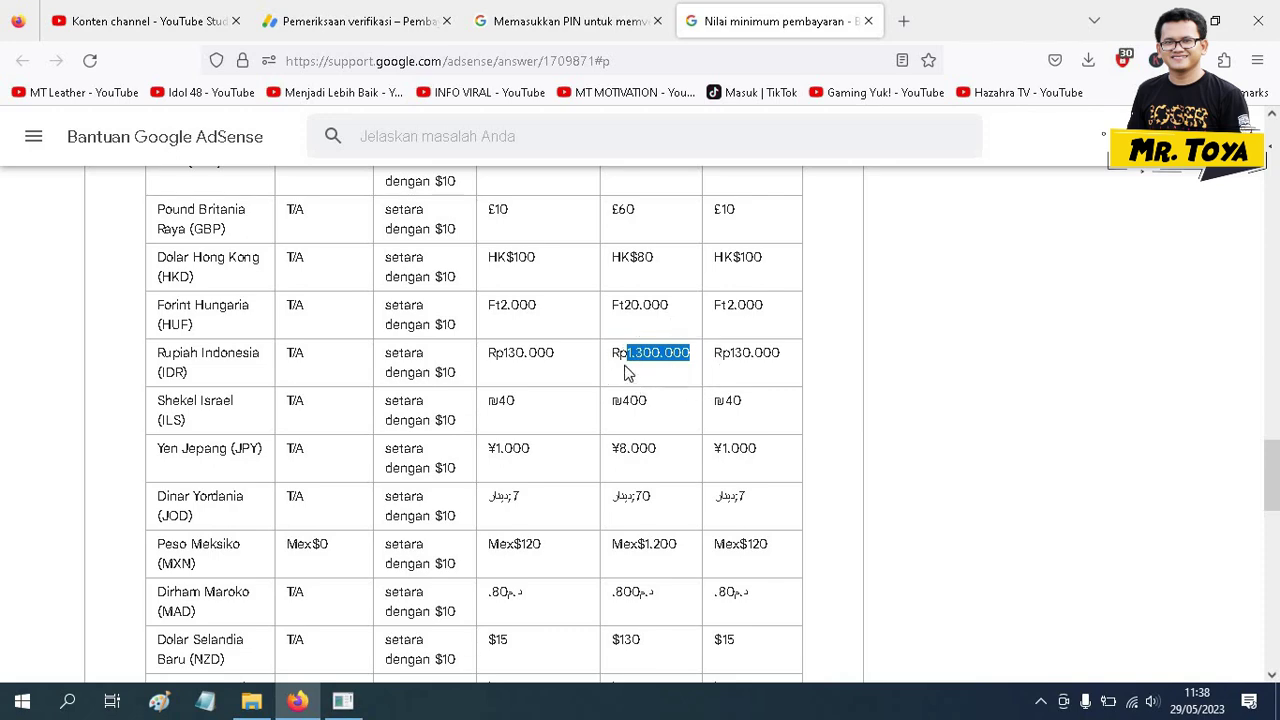
Return to the AdSense Pemeriksaan verifikasi page and show the Pembayaran section's subpages.
left_click(565, 20)
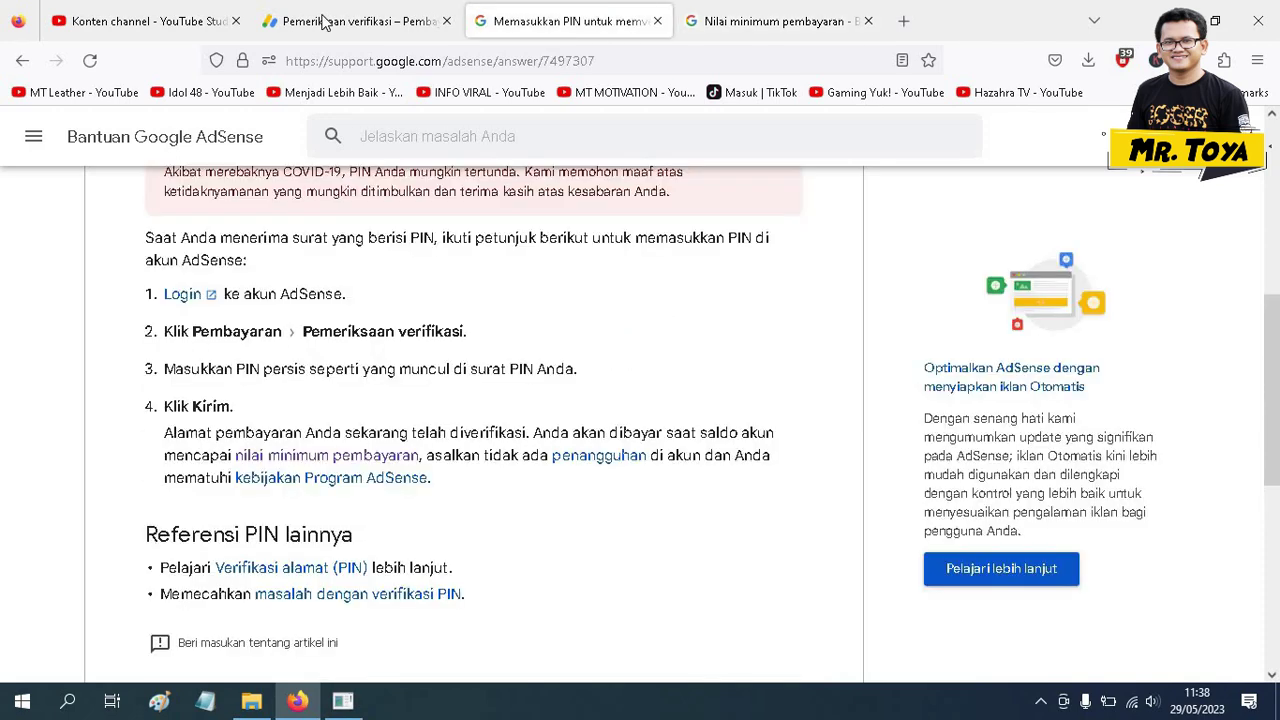
left_click(363, 20)
scroll(472, 338, "up", 5)
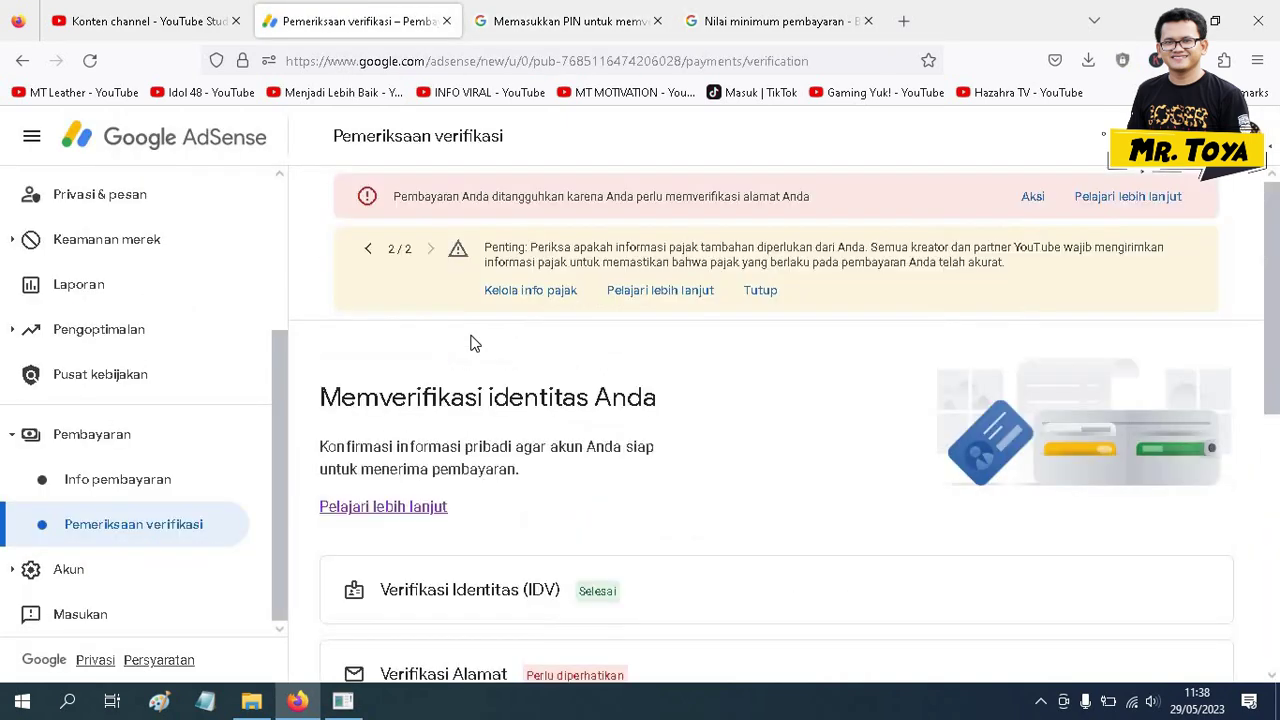
left_click(103, 447)
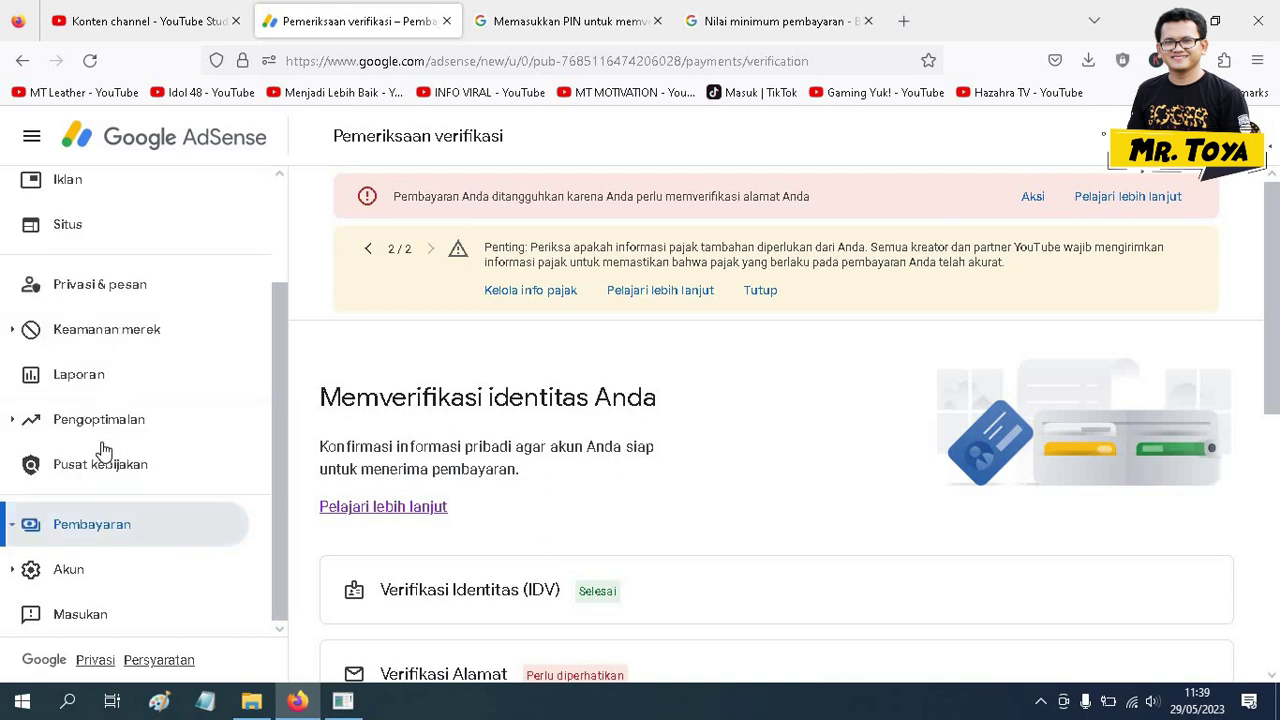
left_click(113, 532)
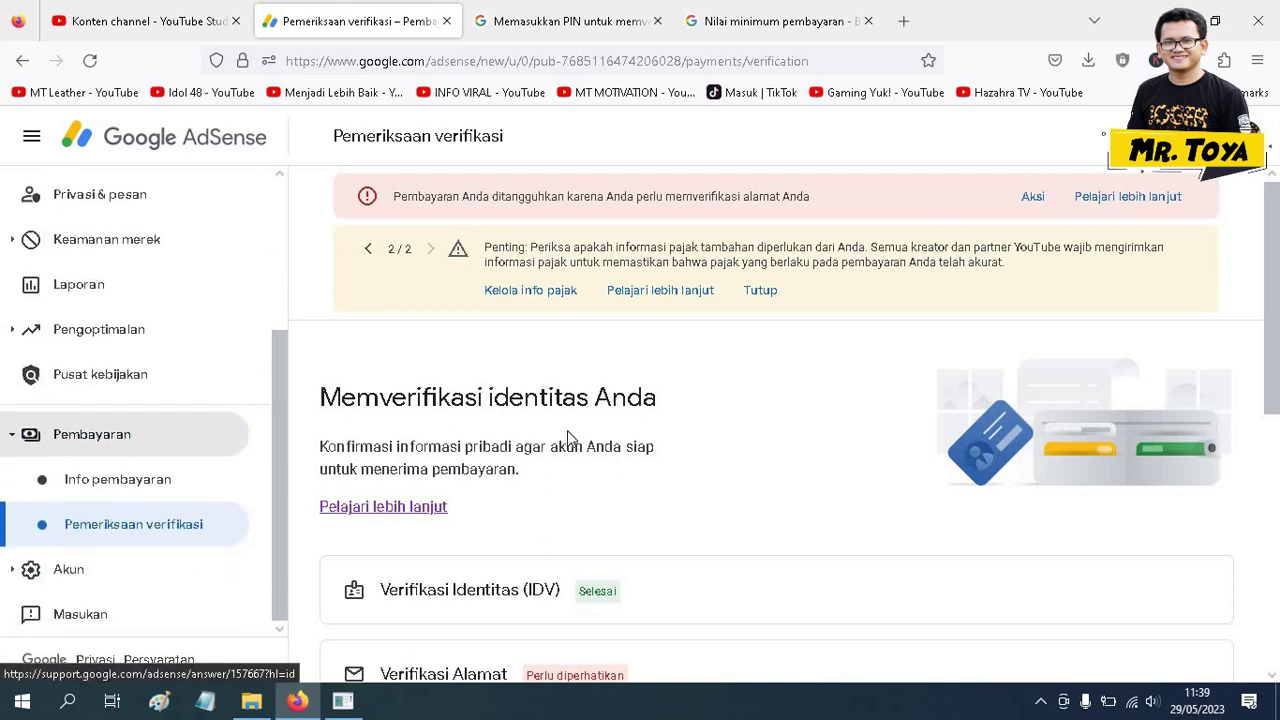
Review the Memverifikasi identitas Anda heading and the status of Verifikasi Identitas (IDV).
scroll(563, 443, "down", 3)
scroll(614, 442, "up", 1)
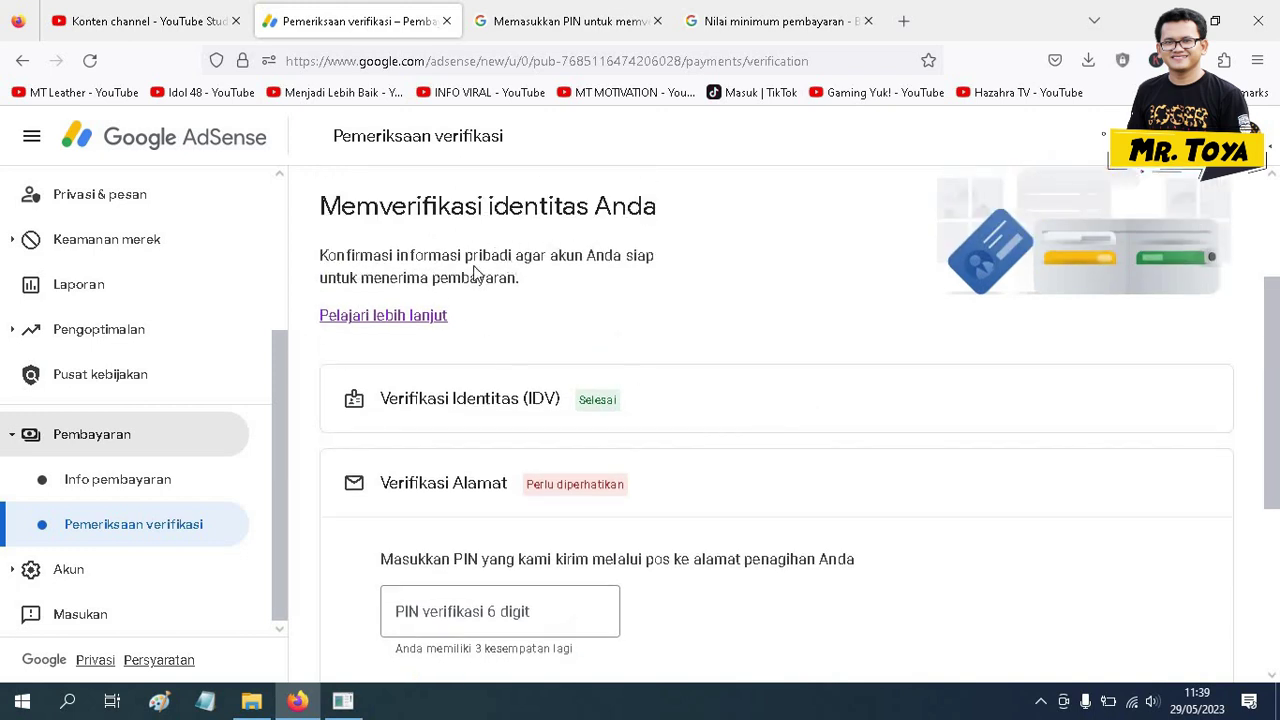
left_click_drag(658, 212, 437, 212)
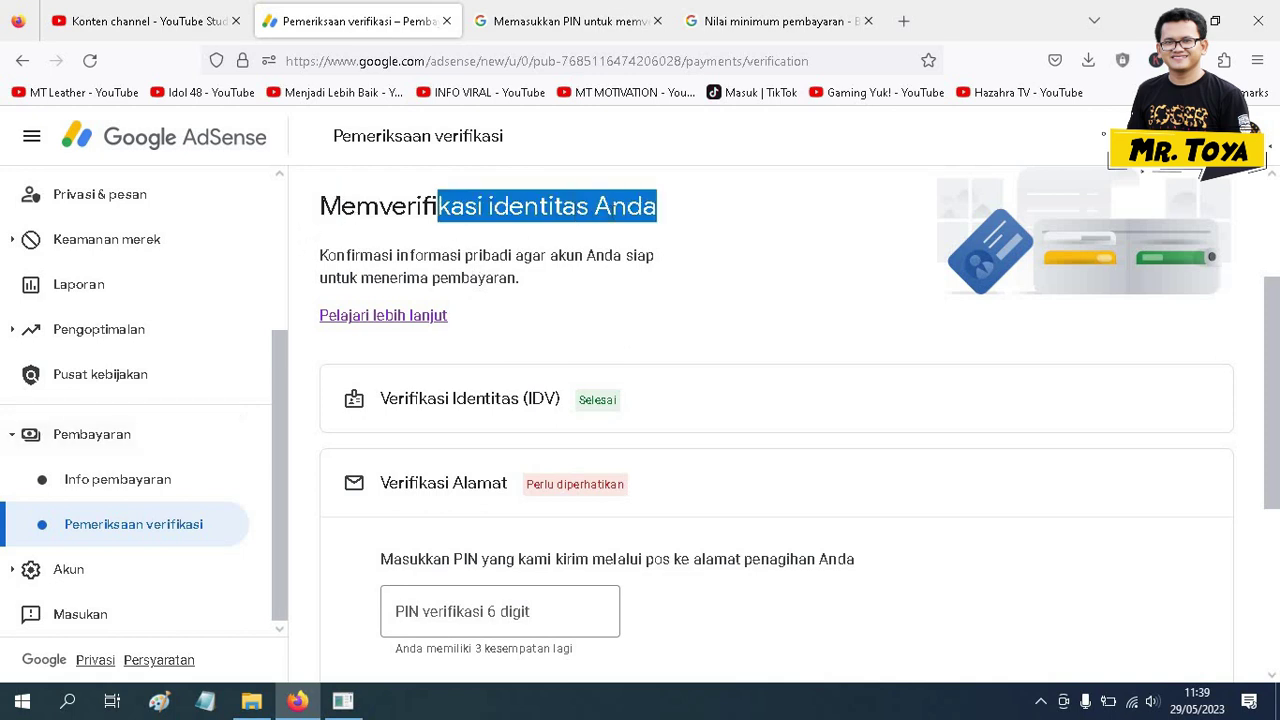
left_click_drag(326, 212, 705, 224)
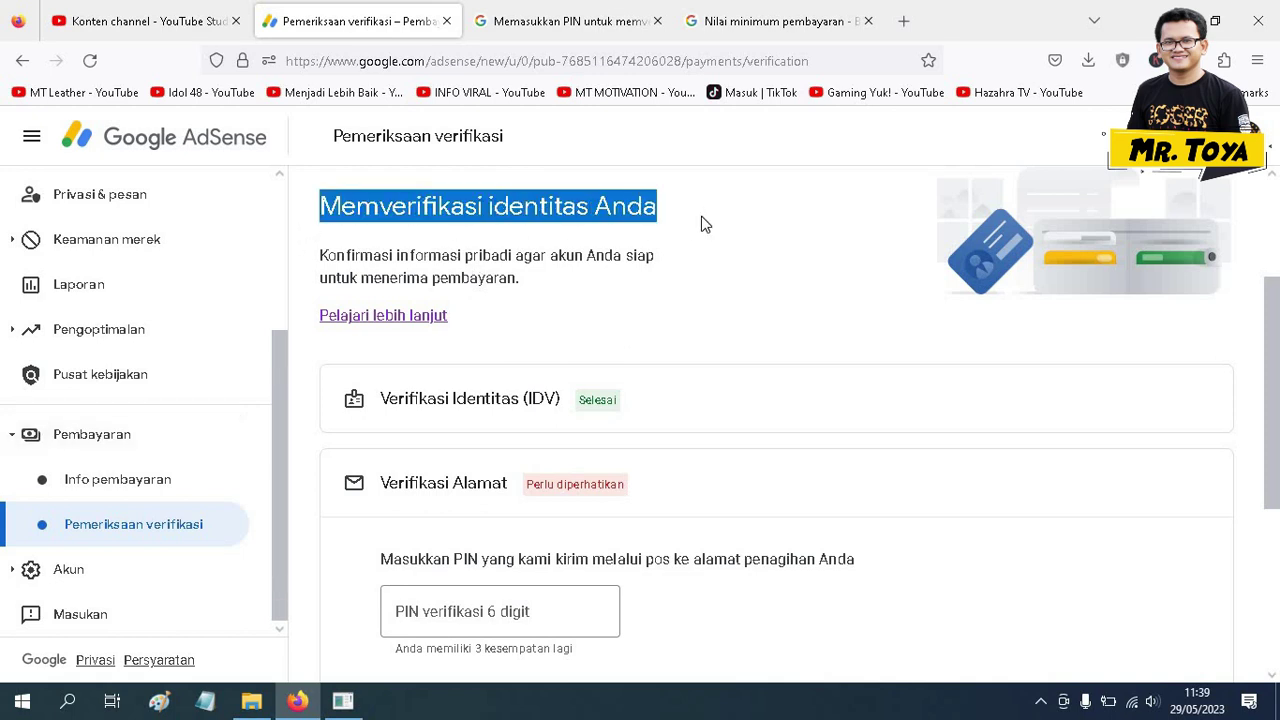
left_click(705, 259)
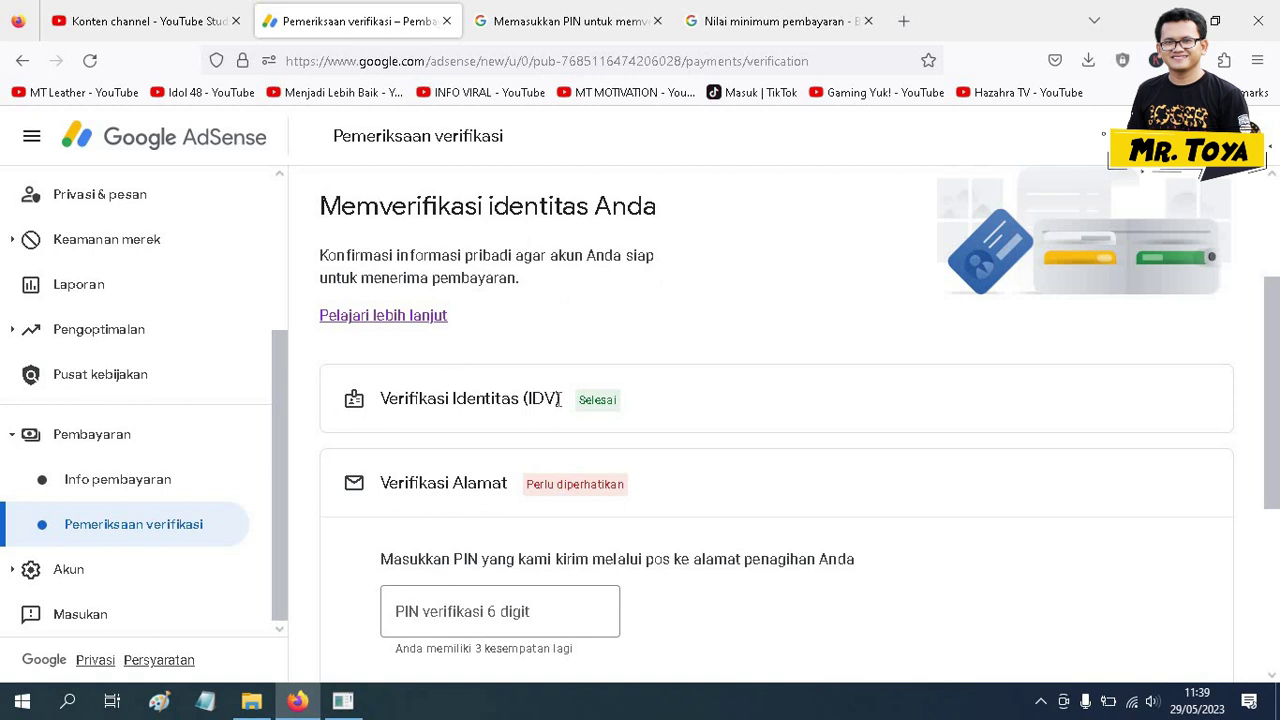
left_click_drag(562, 403, 380, 400)
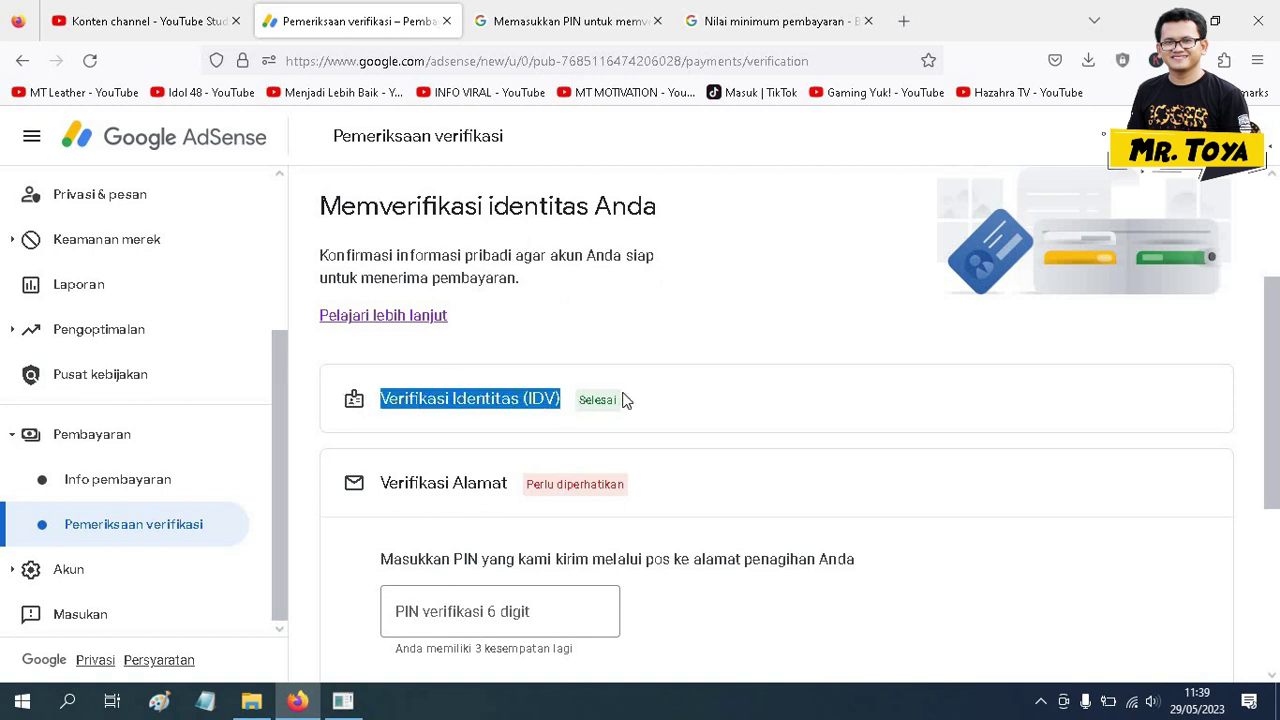
mouse_move(576, 400)
left_mouse_down()
mouse_move(592, 380)
mouse_move(632, 402)
mouse_move(578, 399)
left_mouse_up()
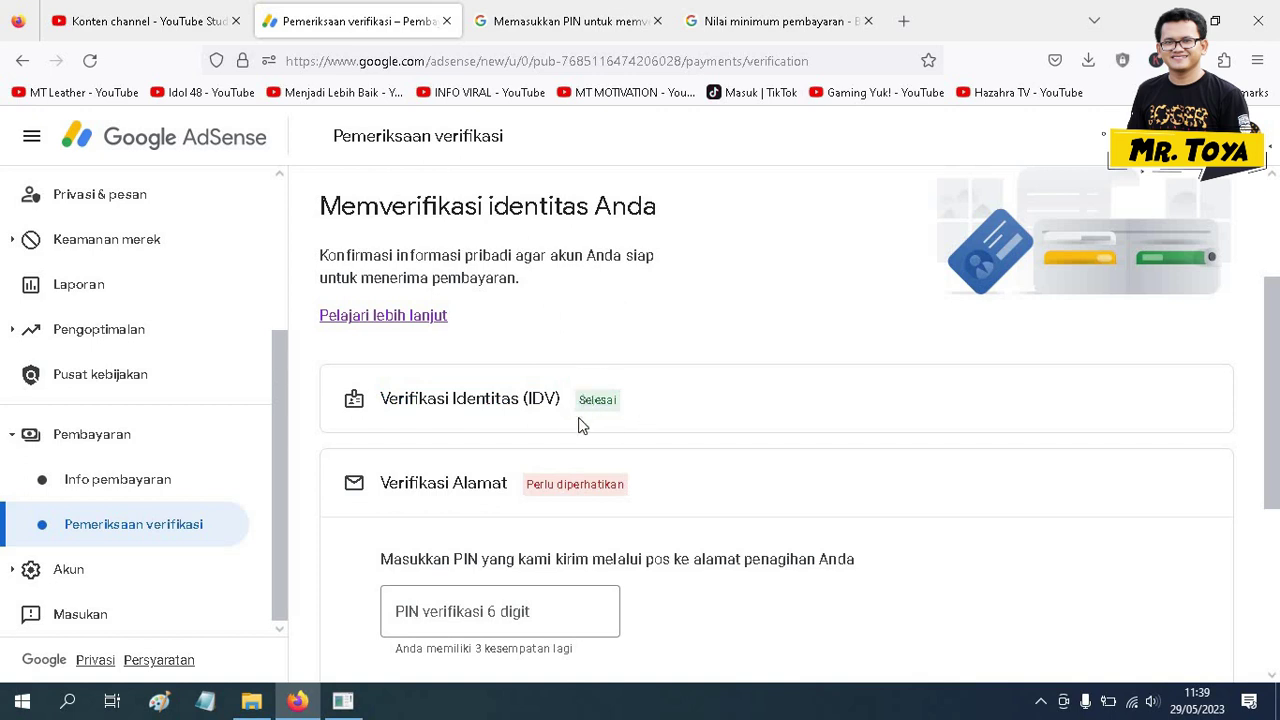
Examine the Verifikasi Alamat section, its status and the instruction for entering the mailed PIN.
scroll(558, 437, "down", 2)
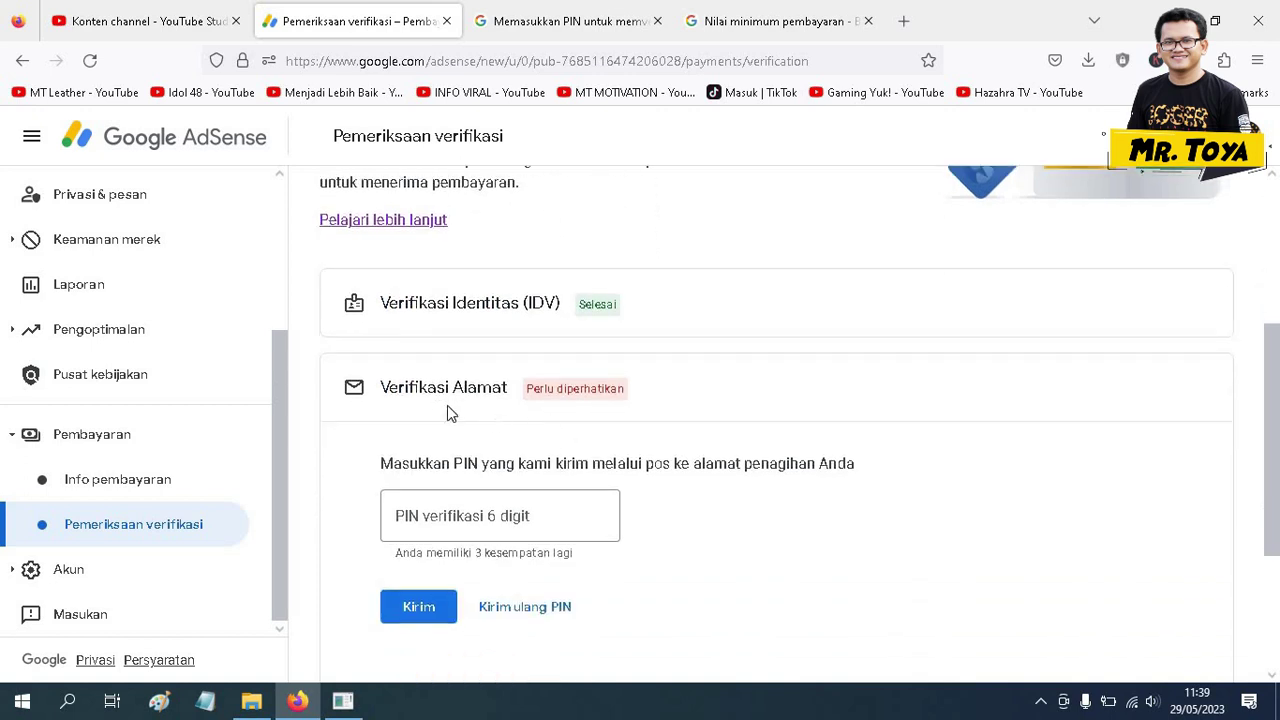
left_click_drag(382, 392, 646, 366)
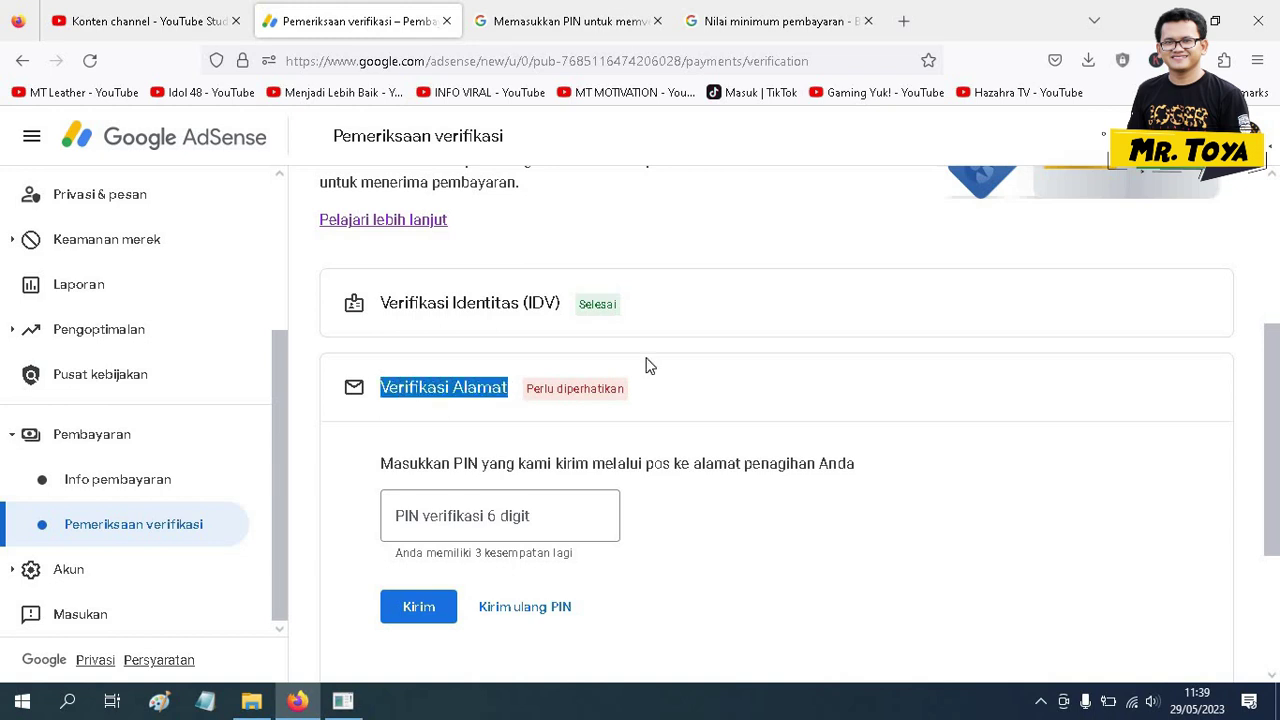
scroll(714, 352, "down", 2)
scroll(714, 352, "down", 2)
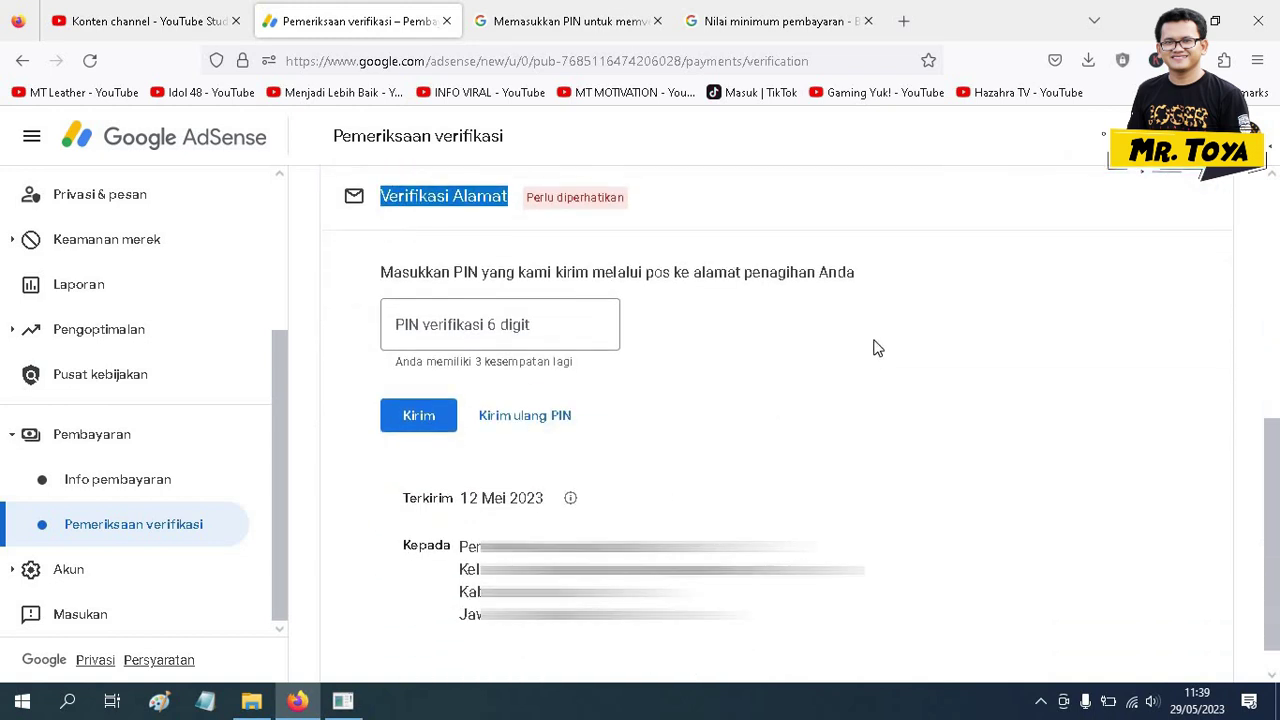
left_click_drag(533, 198, 591, 198)
left_click(460, 280)
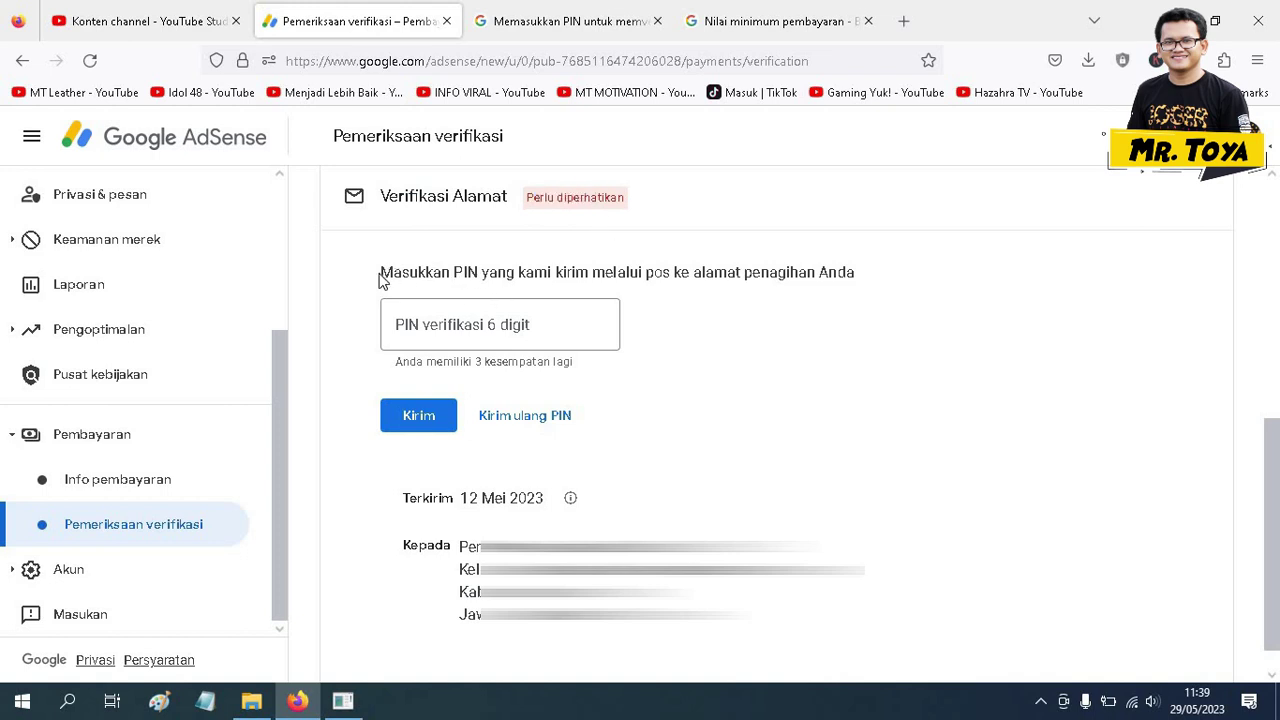
left_click_drag(381, 272, 858, 272)
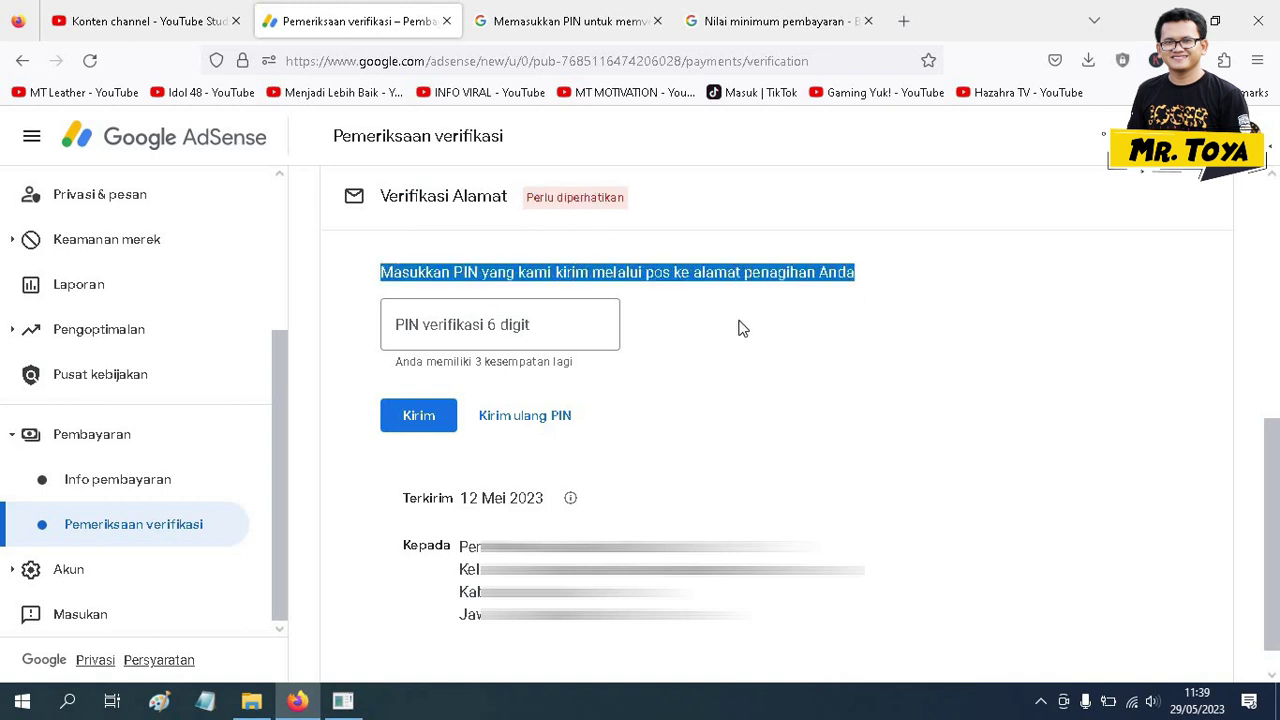
left_click(651, 346)
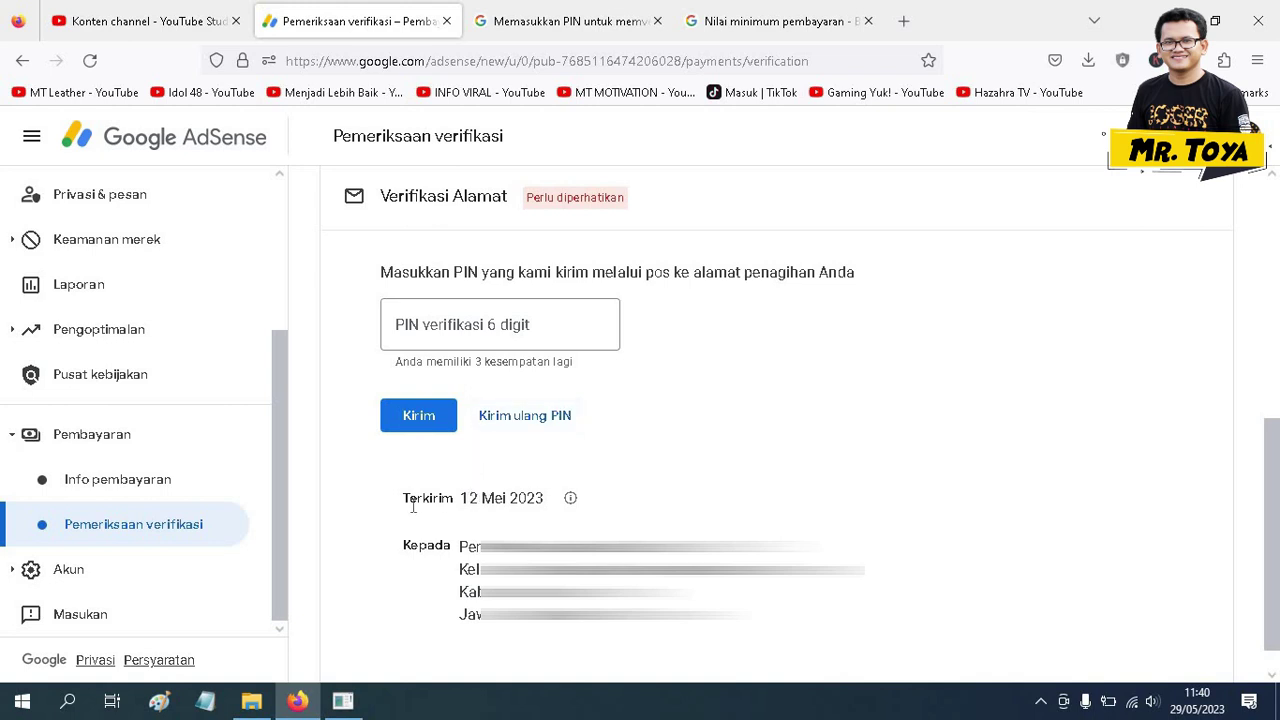
Check the PIN's sent date with its information note and the number of entry attempts left.
left_click_drag(402, 497, 545, 497)
left_click(545, 497)
mouse_move(571, 500)
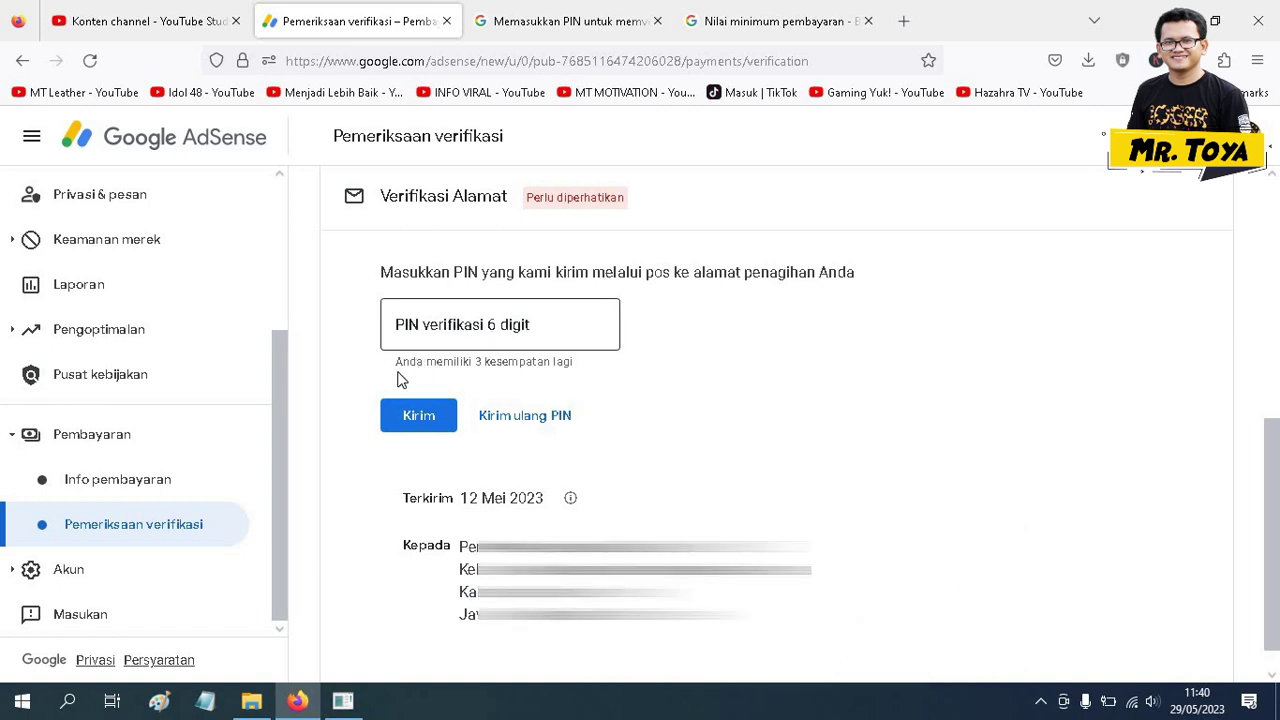
left_click_drag(392, 366, 590, 391)
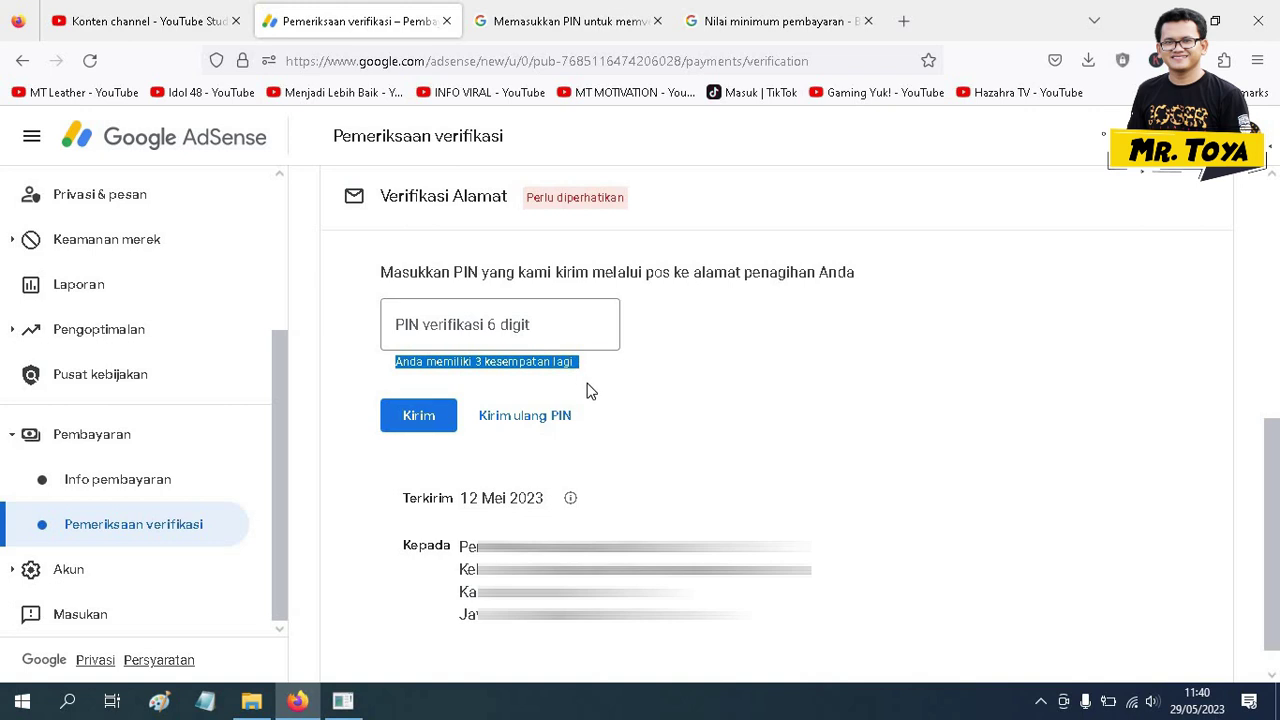
Enter the 6-digit verification PIN for Verifikasi Alamat and submit it.
left_click(550, 333)
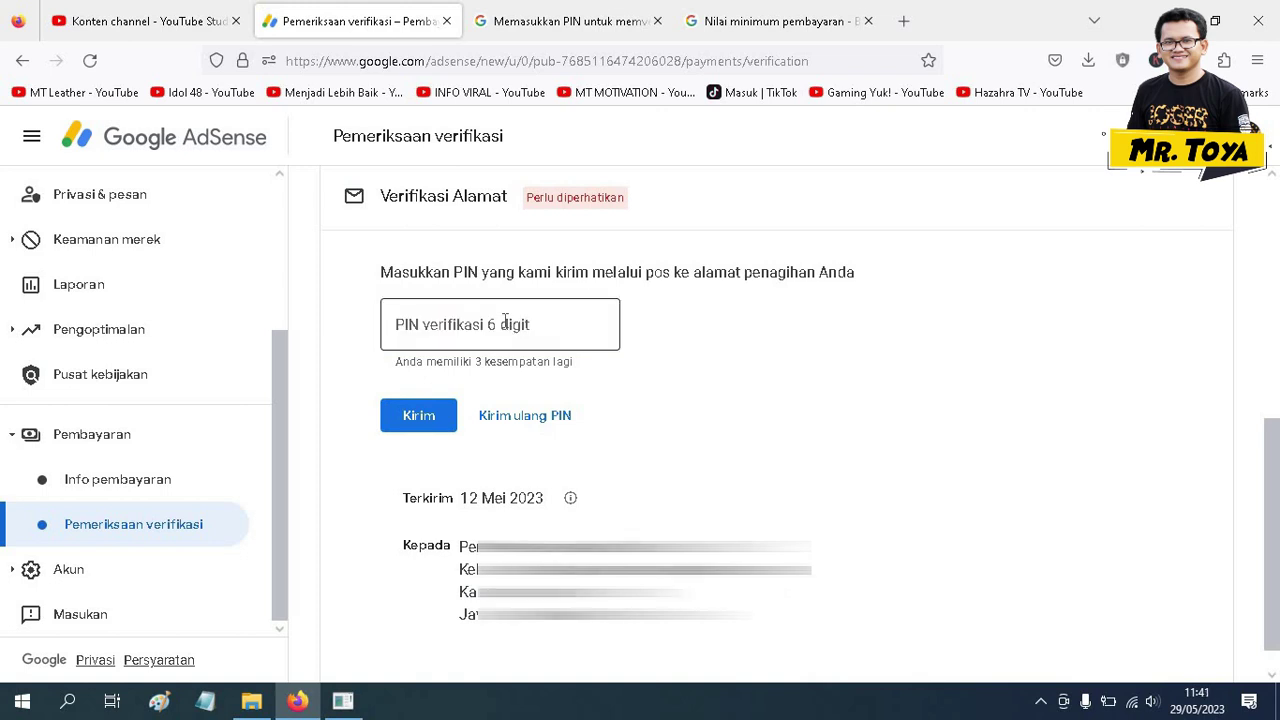
left_click(505, 320)
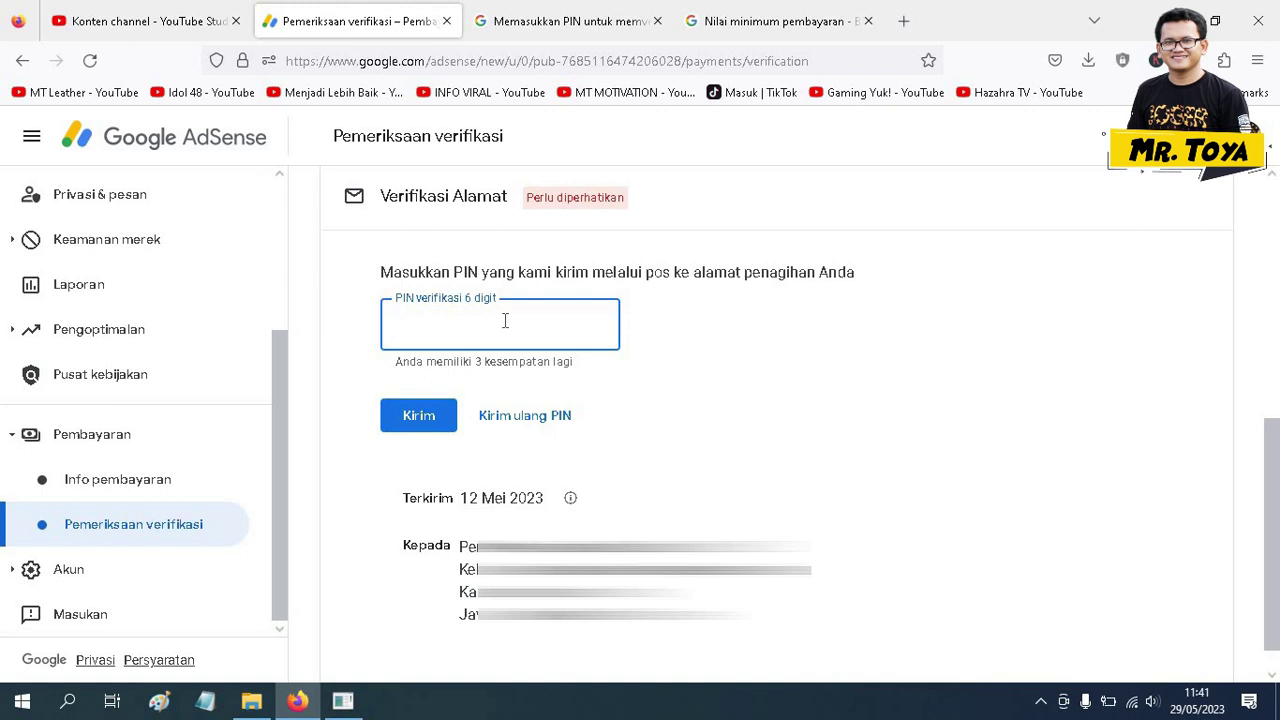
type("6")
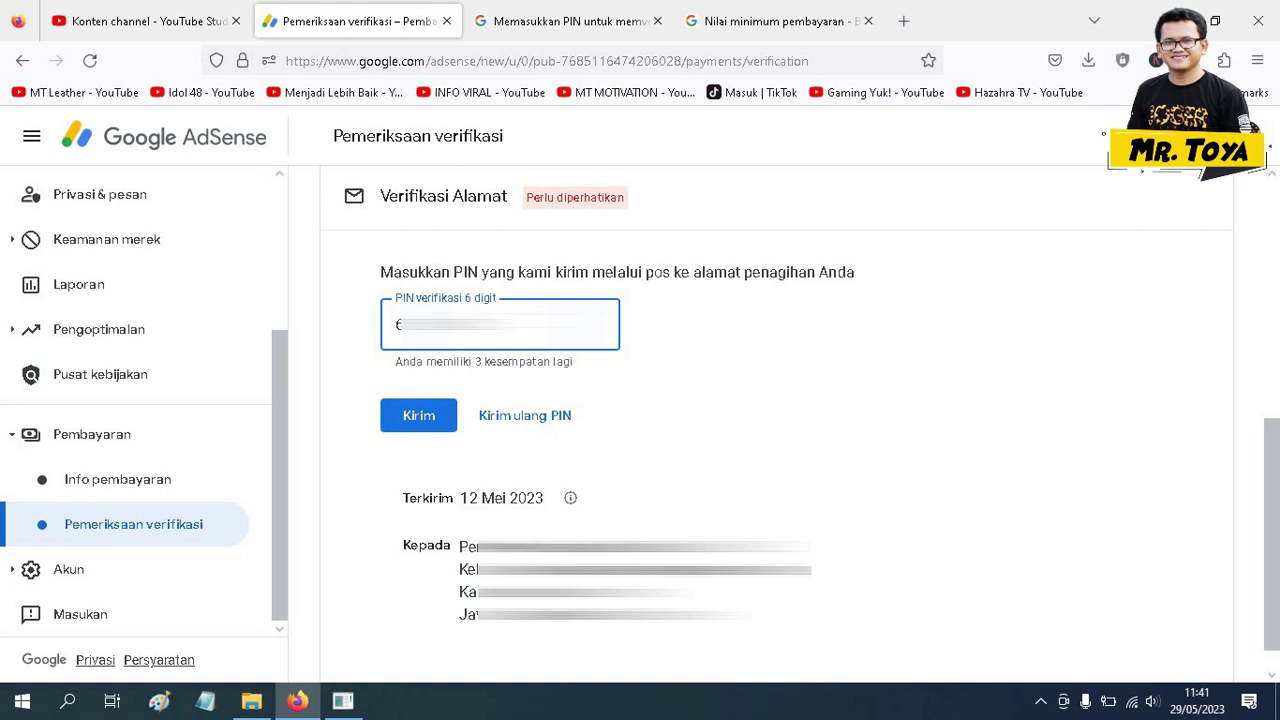
scroll(480, 380, "down", 1)
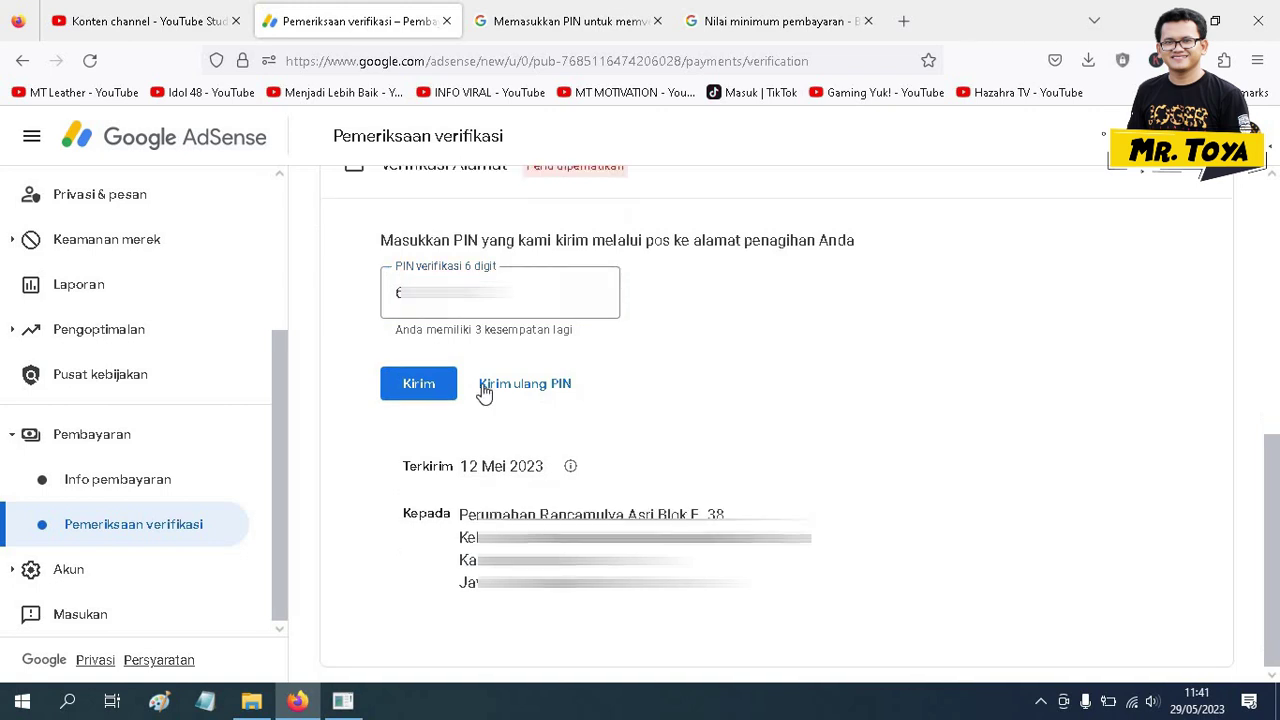
left_click(419, 389)
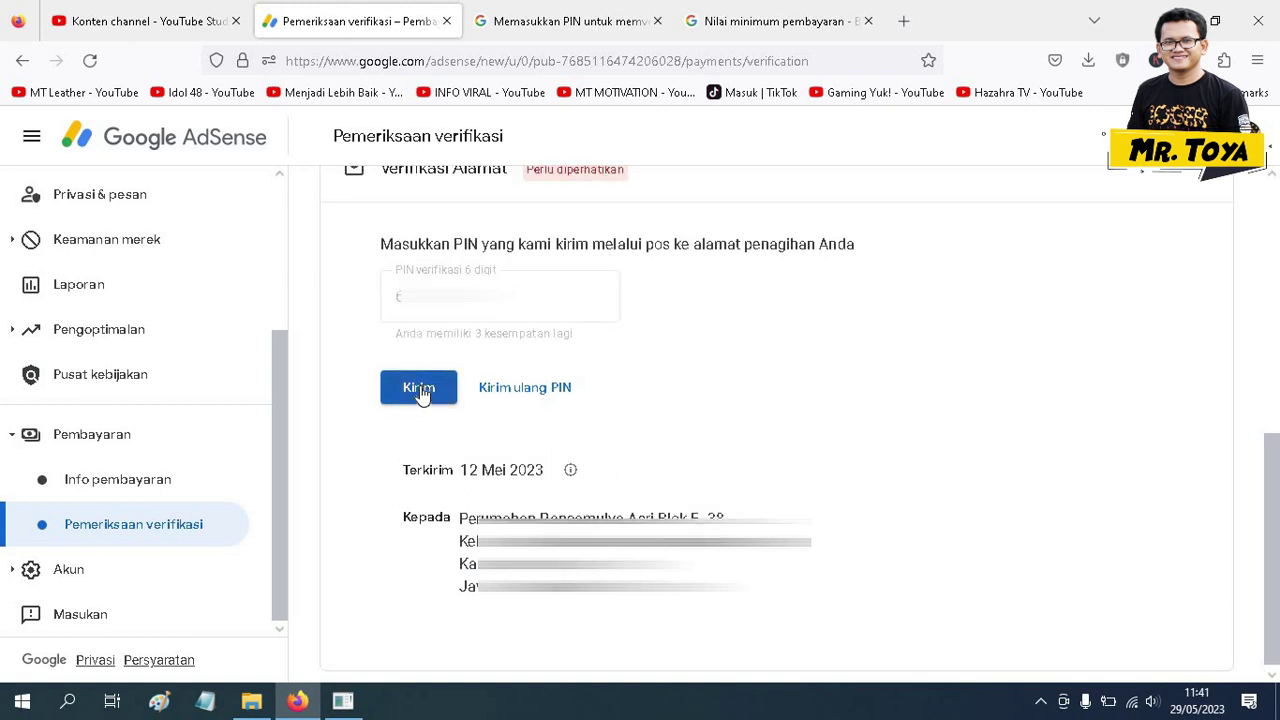